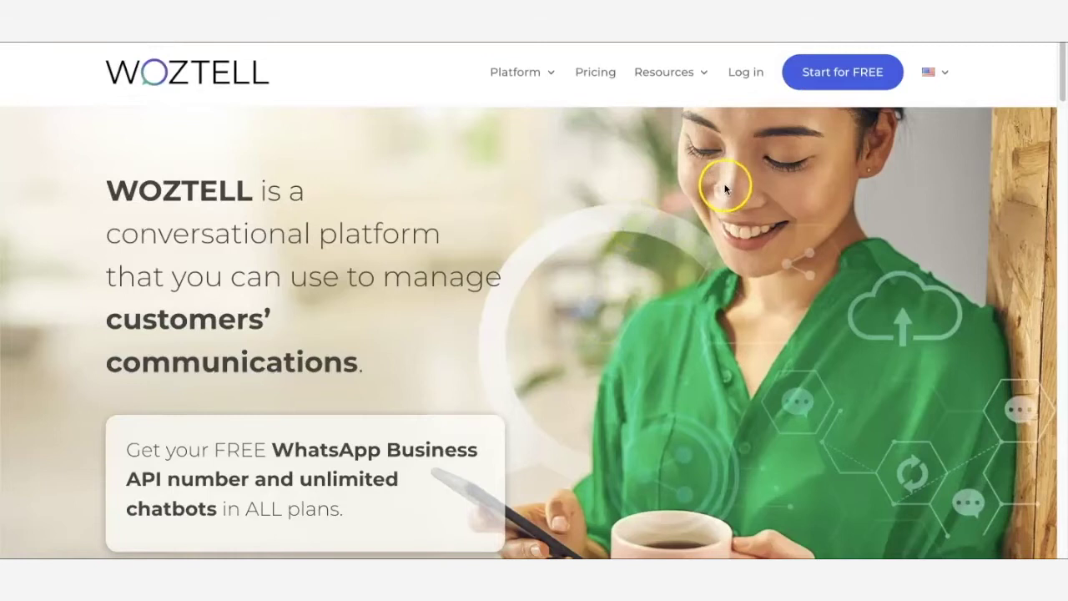
Start a free WOZTELL sign-up, clear the entered email, and create the account.
{"action": "left_click", "coordinate": [840, 77]}
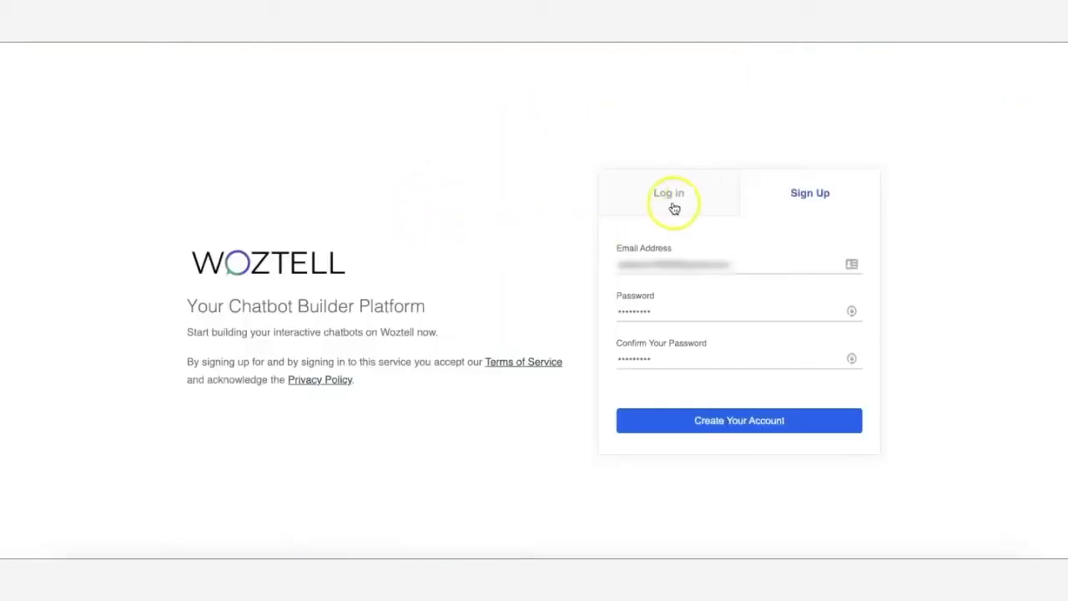
{"action": "left_click", "coordinate": [686, 264]}
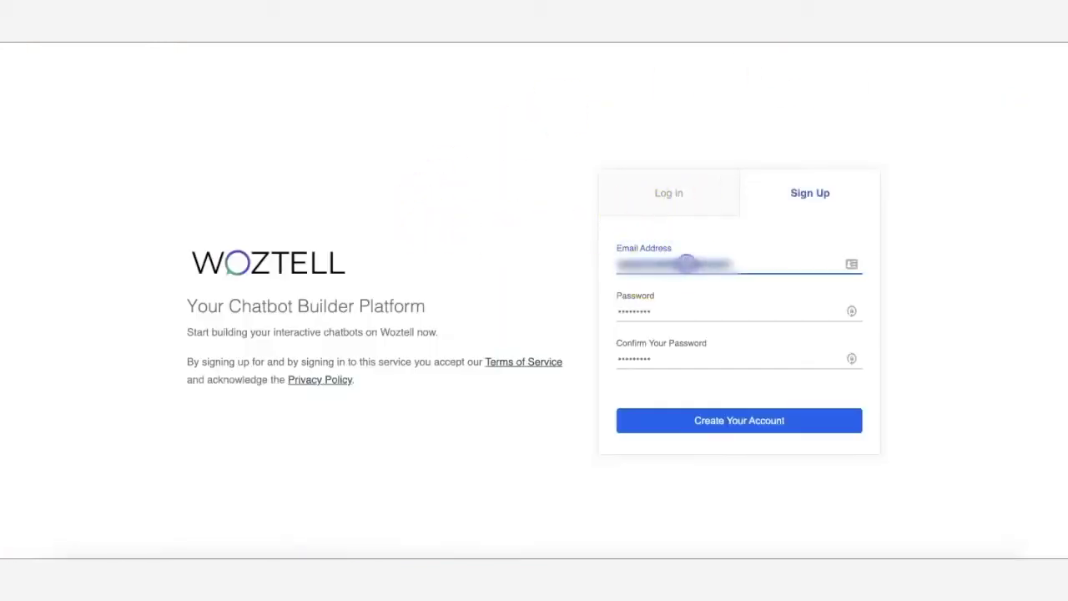
{"action": "key", "text": "ctrl+a"}
{"action": "key", "text": "BackSpace"}
{"action": "left_click", "coordinate": [951, 295]}
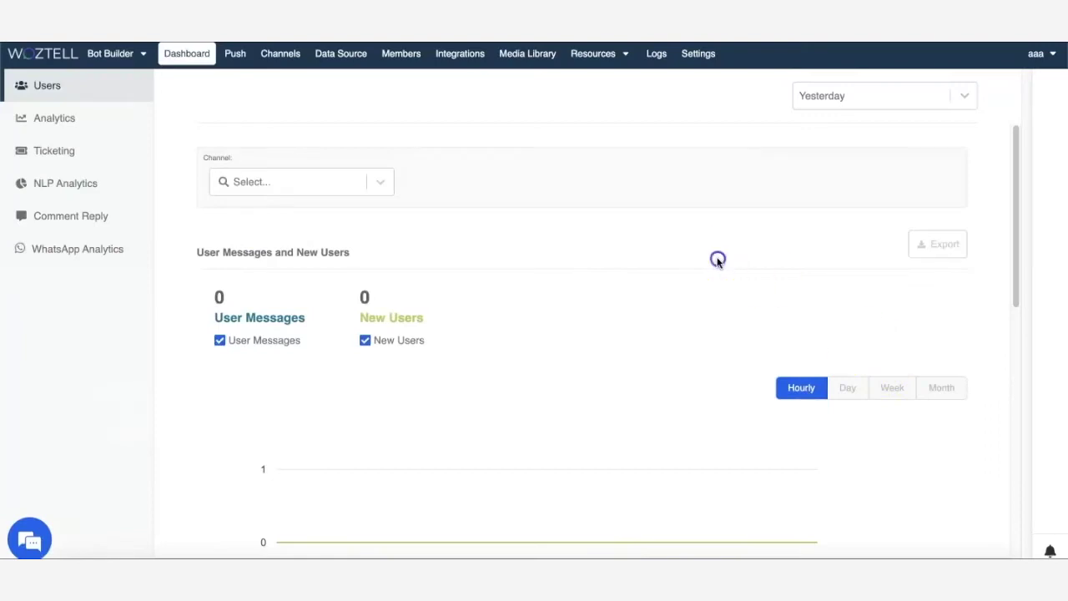
From Channels, create a new WhatsApp Cloud channel named 'test'.
{"action": "left_click", "coordinate": [589, 217]}
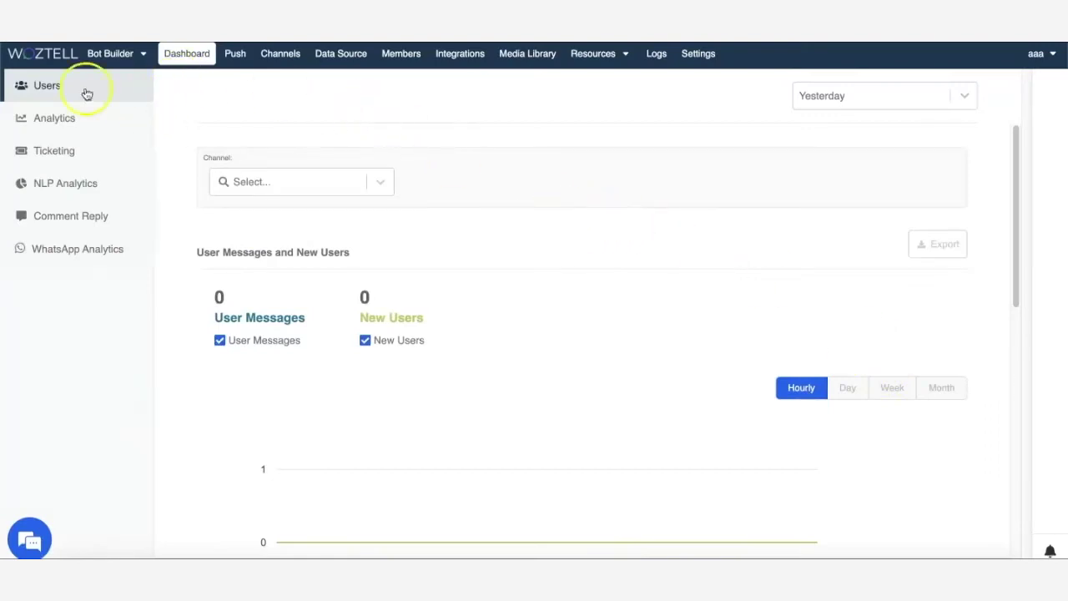
{"action": "left_click", "coordinate": [285, 62]}
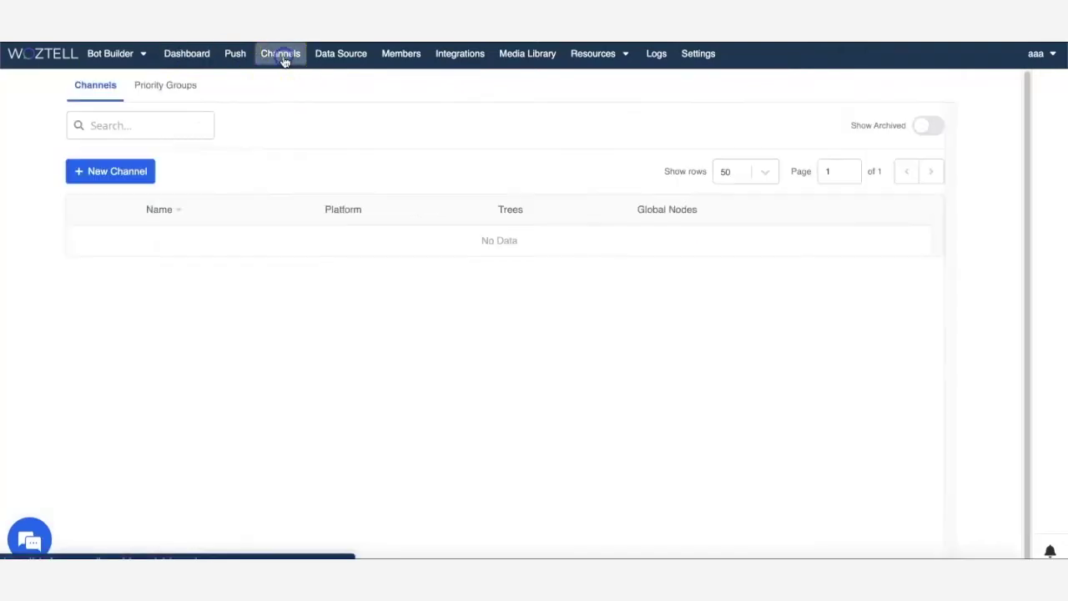
{"action": "left_click", "coordinate": [147, 176]}
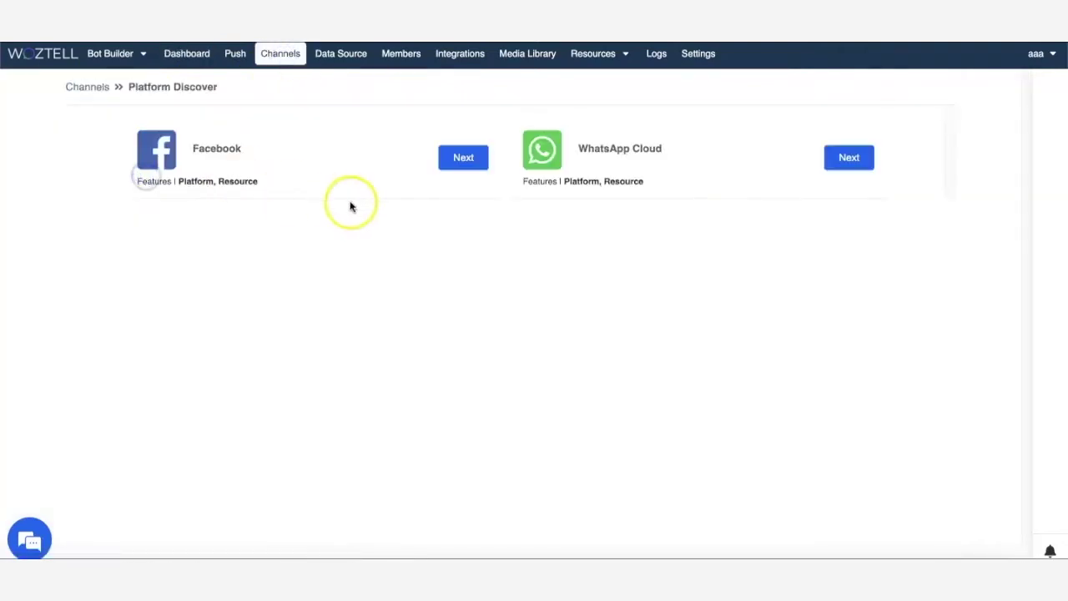
{"action": "left_click", "coordinate": [861, 163]}
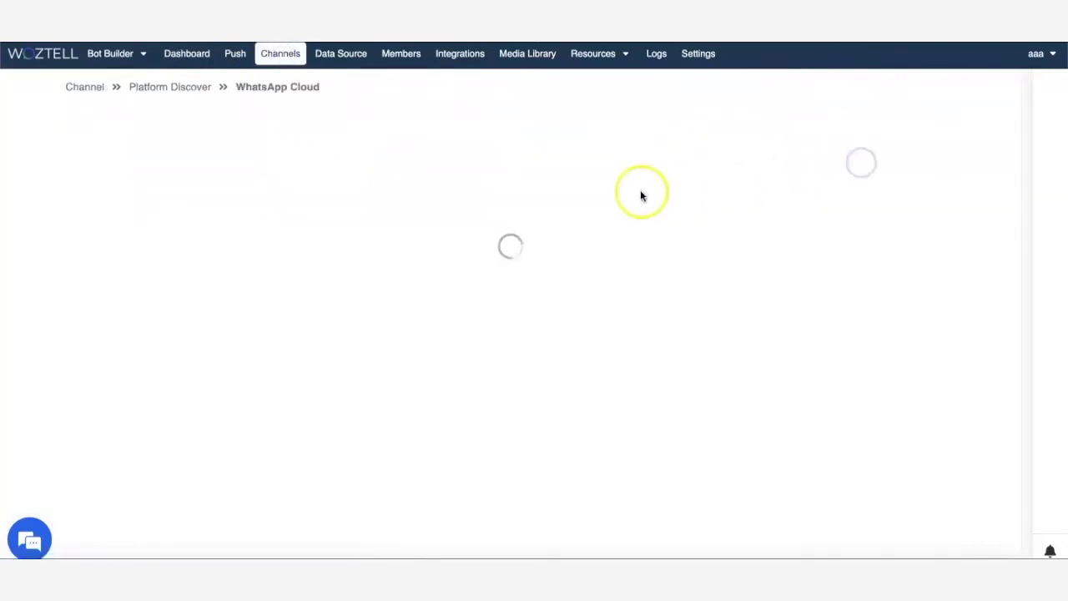
{"action": "left_click", "coordinate": [294, 157]}
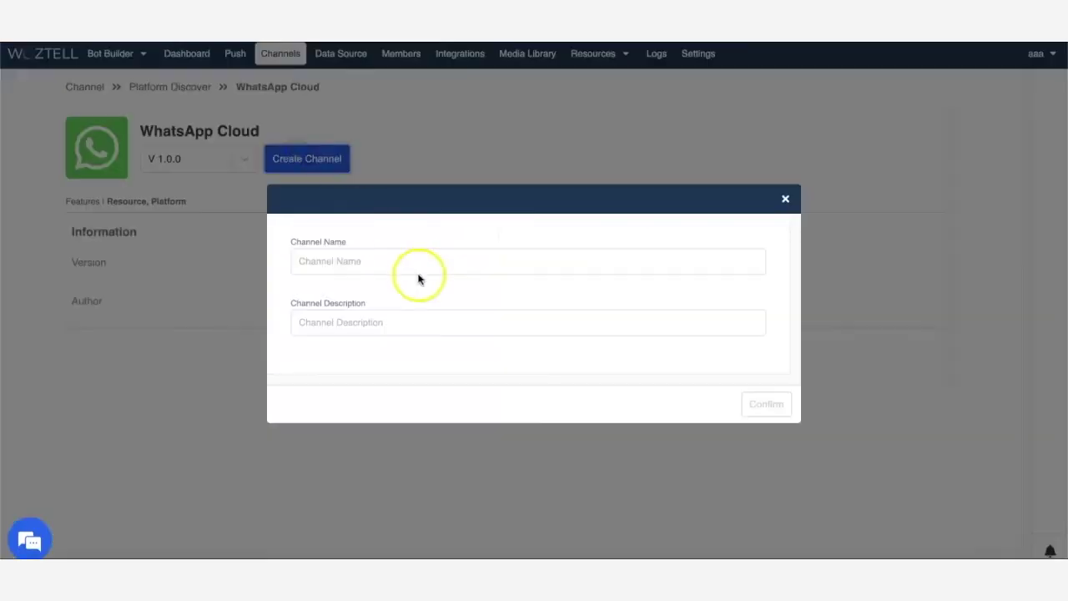
{"action": "left_click", "coordinate": [388, 261]}
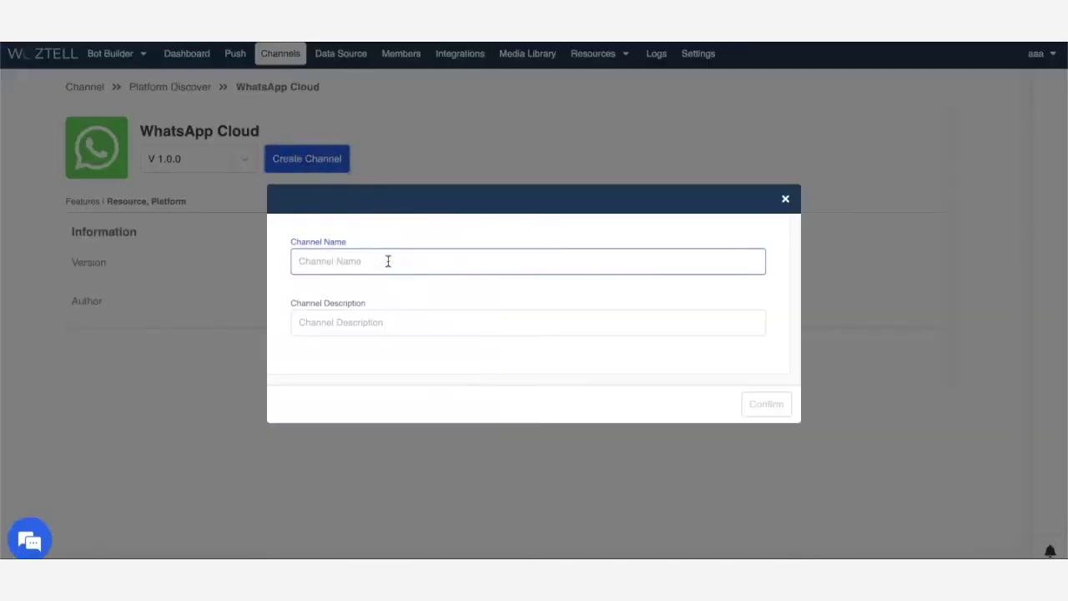
{"action": "type", "text": "test"}
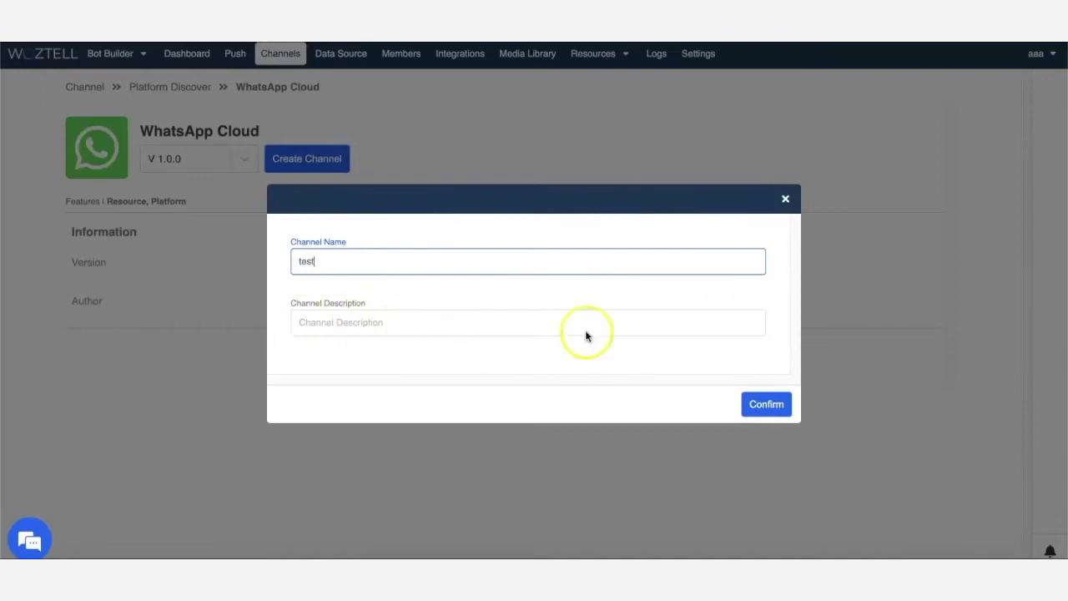
{"action": "left_click", "coordinate": [775, 413]}
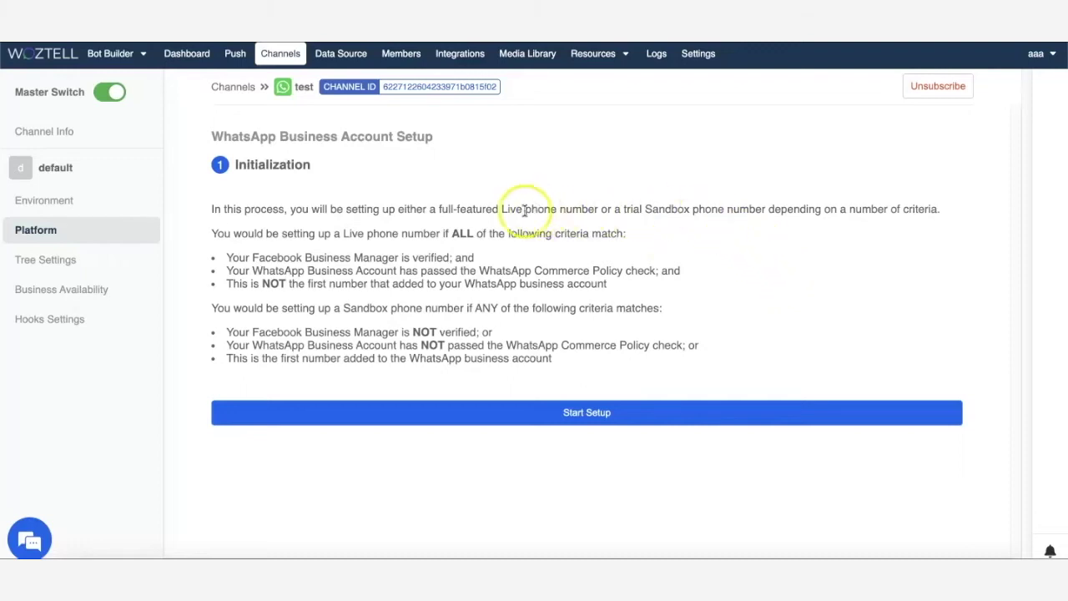
Review the Live number criteria: Business Manager verification, WhatsApp Commerce Policy, and not-first-number.
{"action": "left_click", "coordinate": [498, 209]}
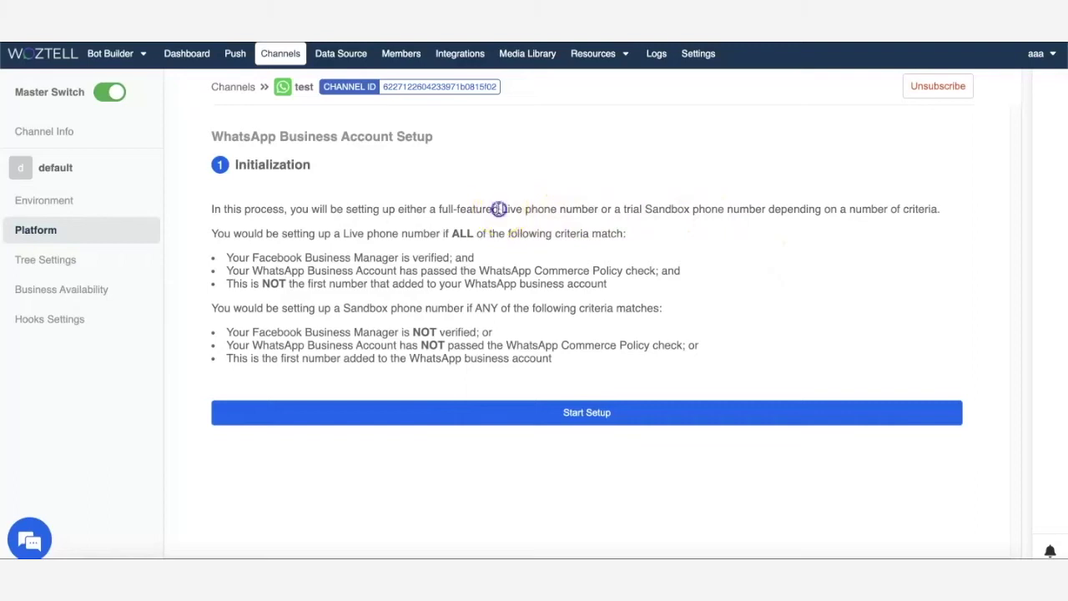
{"action": "left_click_drag", "start_coordinate": [498, 209], "coordinate": [693, 211]}
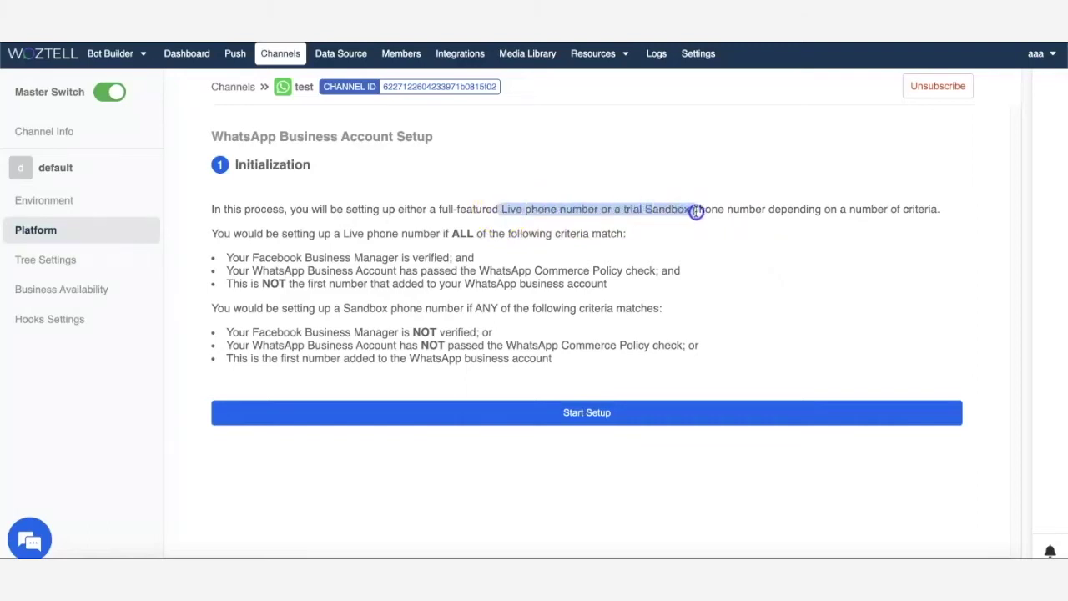
{"action": "left_click_drag", "start_coordinate": [696, 211], "coordinate": [695, 210]}
{"action": "left_click", "coordinate": [701, 243]}
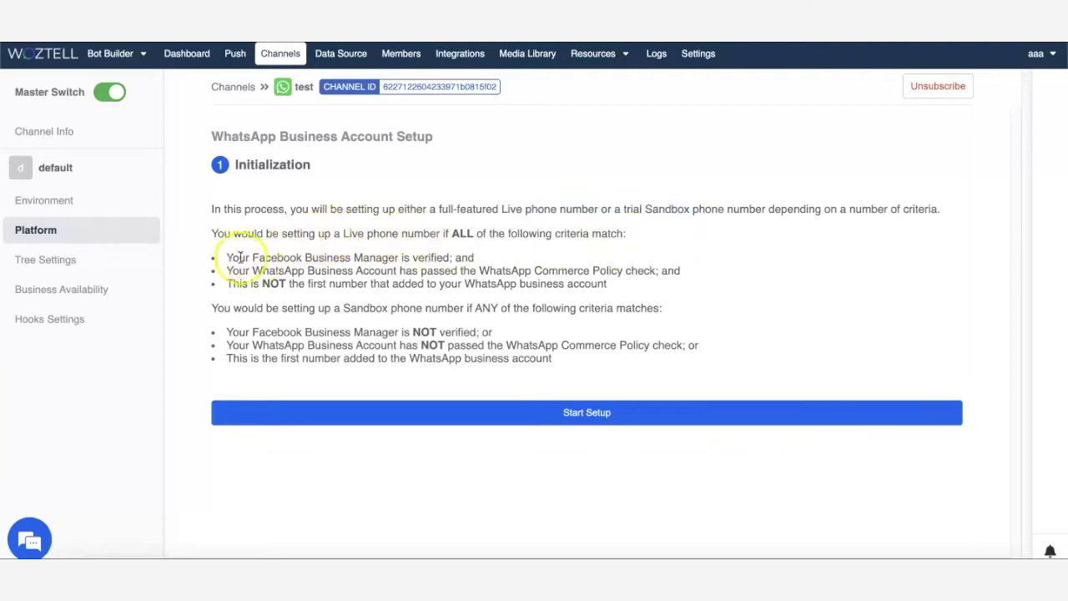
{"action": "left_click_drag", "start_coordinate": [226, 257], "coordinate": [514, 258]}
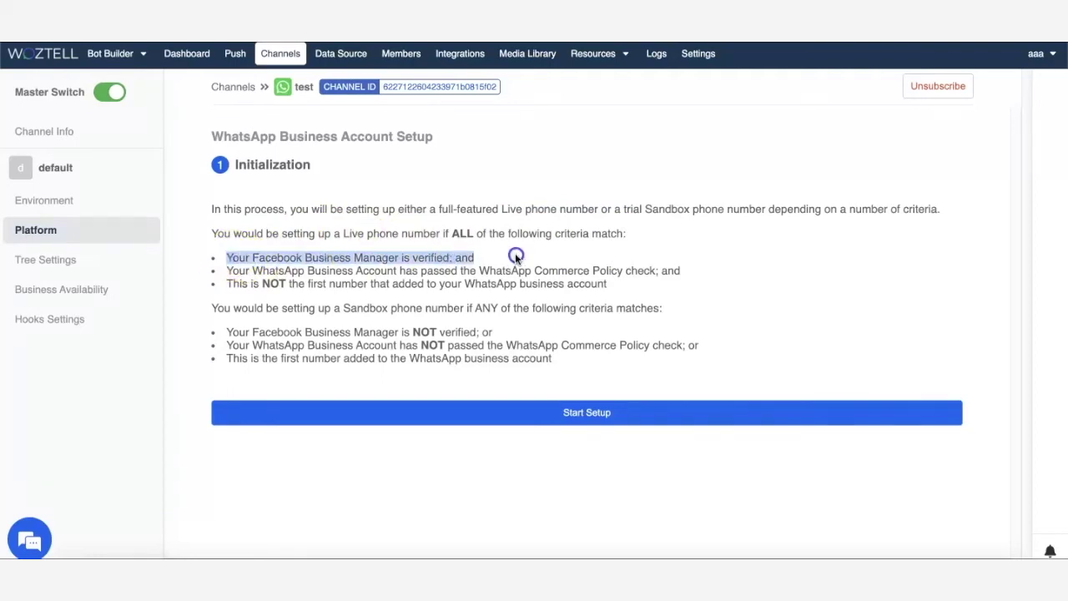
{"action": "left_click_drag", "start_coordinate": [225, 270], "coordinate": [692, 278]}
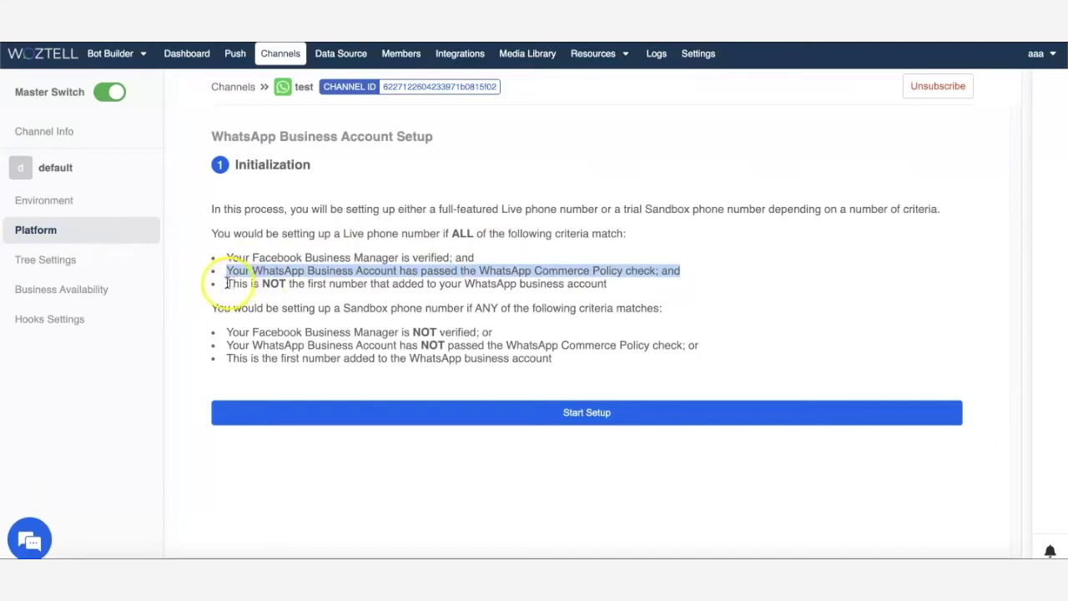
{"action": "left_click_drag", "start_coordinate": [227, 282], "coordinate": [471, 292]}
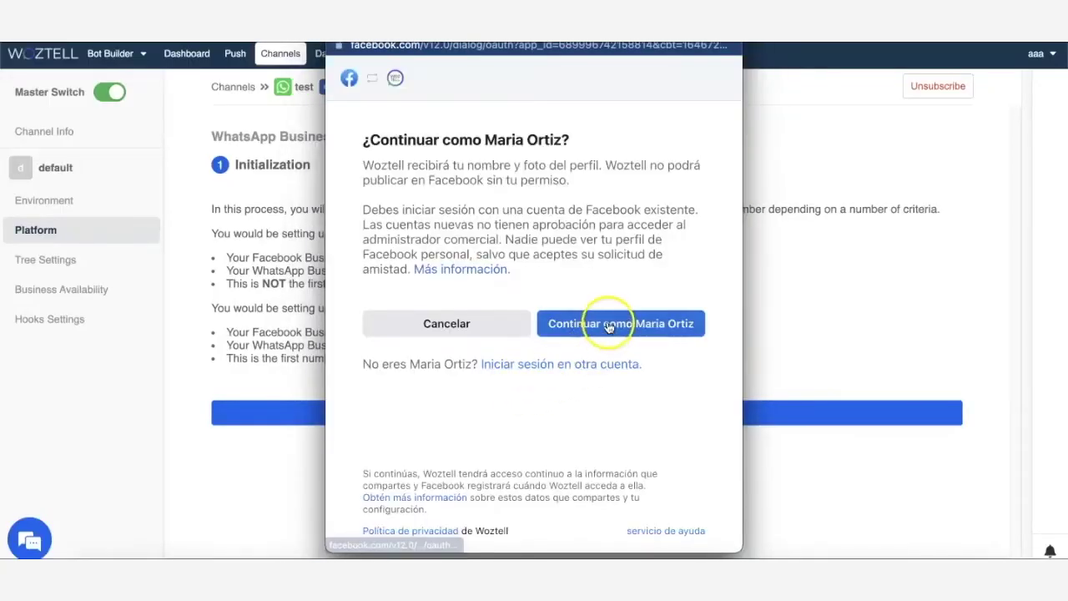
Continue with the Facebook account and choose the UniversityW01 Meta business account.
{"action": "left_click", "coordinate": [613, 322]}
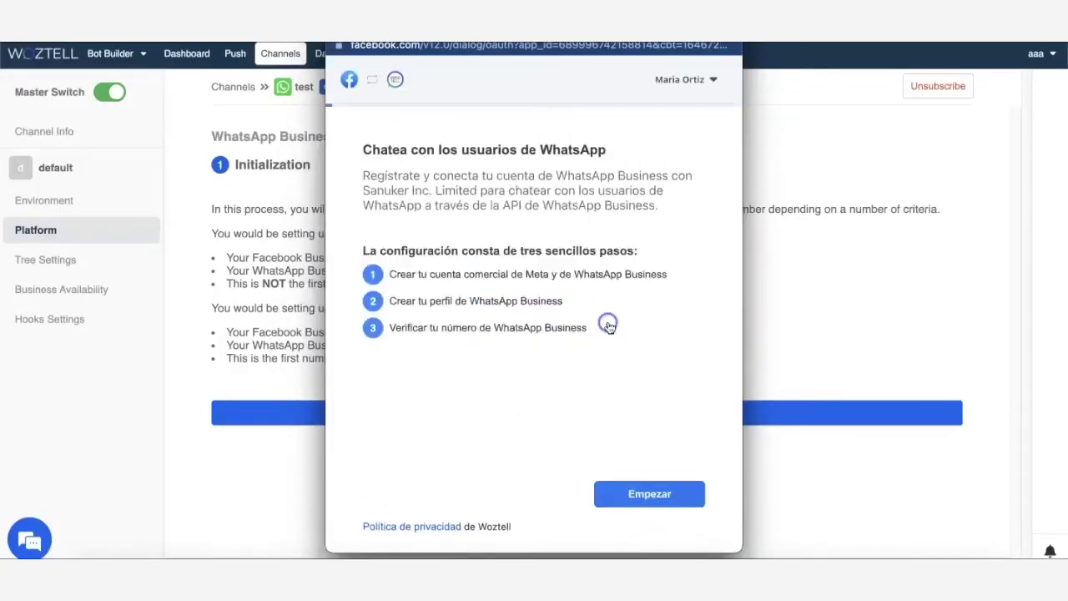
{"action": "left_click", "coordinate": [651, 492]}
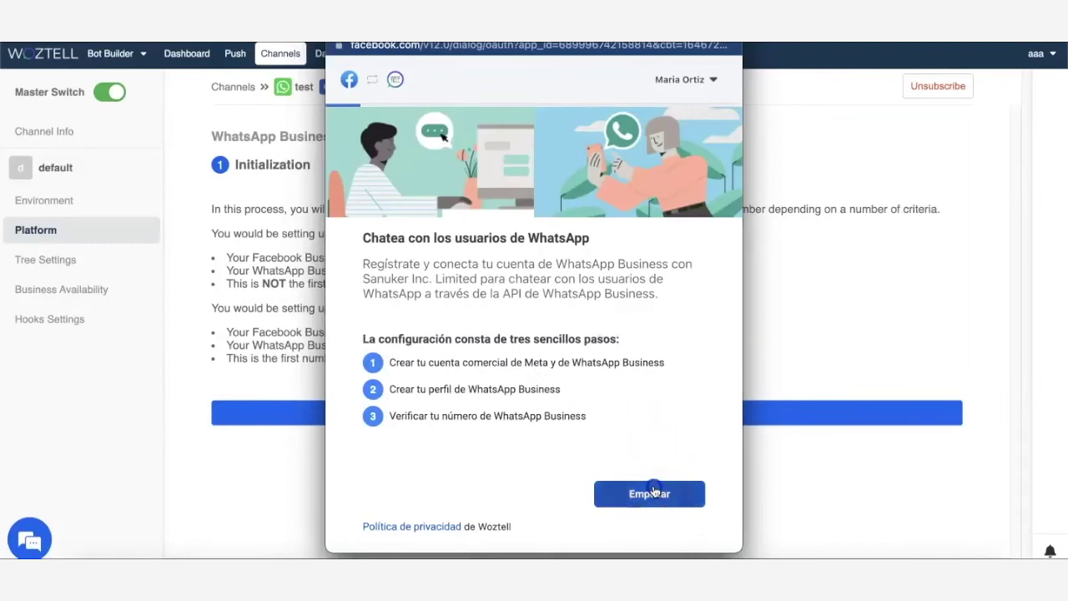
{"action": "left_click", "coordinate": [655, 493]}
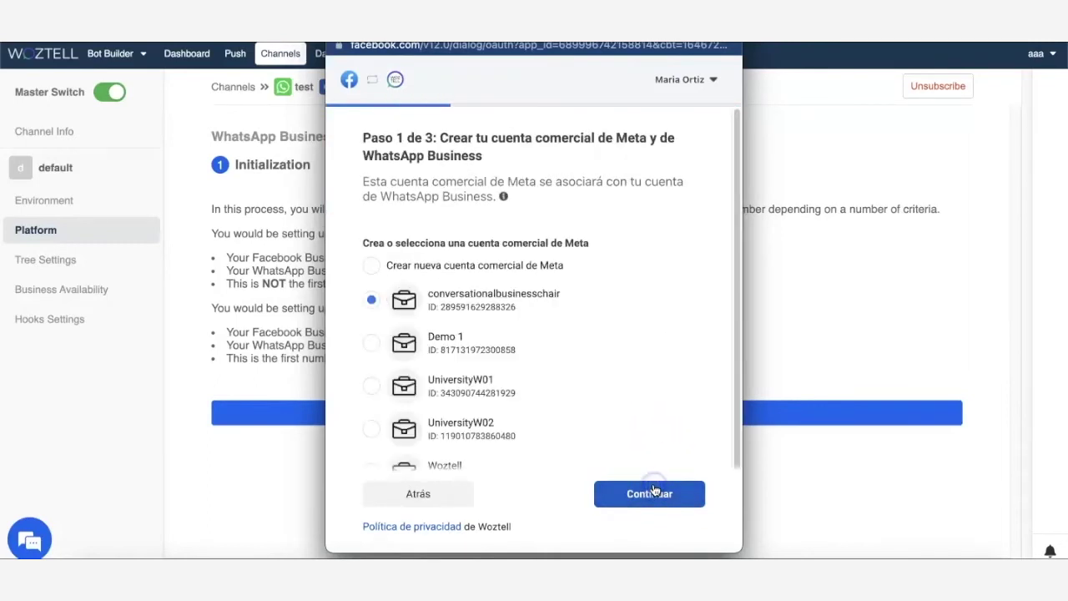
{"action": "left_click", "coordinate": [479, 390]}
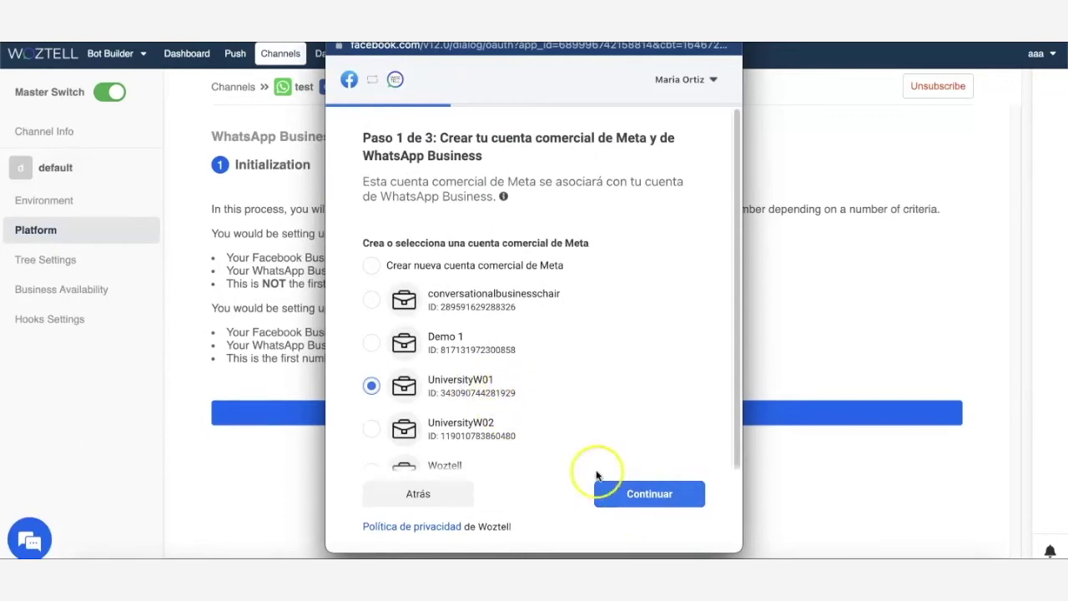
{"action": "left_click", "coordinate": [648, 493]}
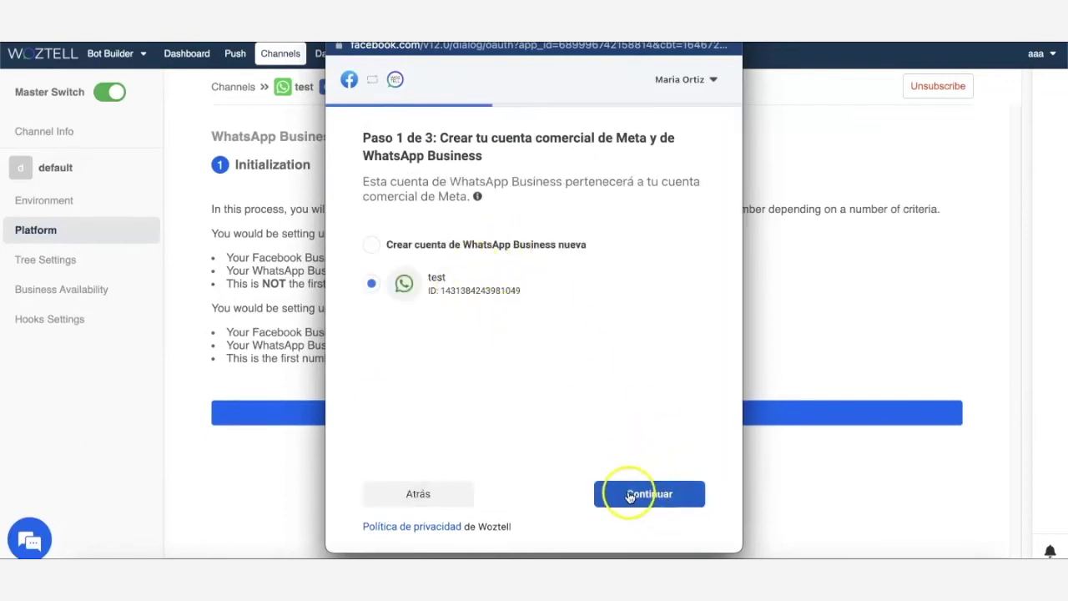
Create a new WhatsApp Business account named UniversityW01 in Europe/Vienna time.
{"action": "left_click", "coordinate": [529, 244]}
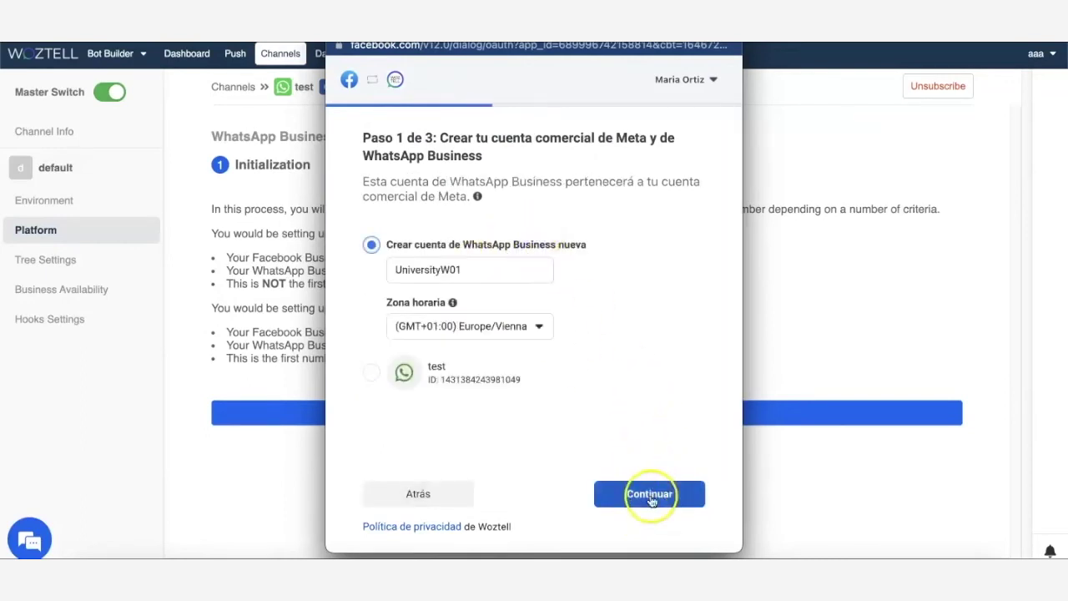
{"action": "double_click", "coordinate": [423, 269]}
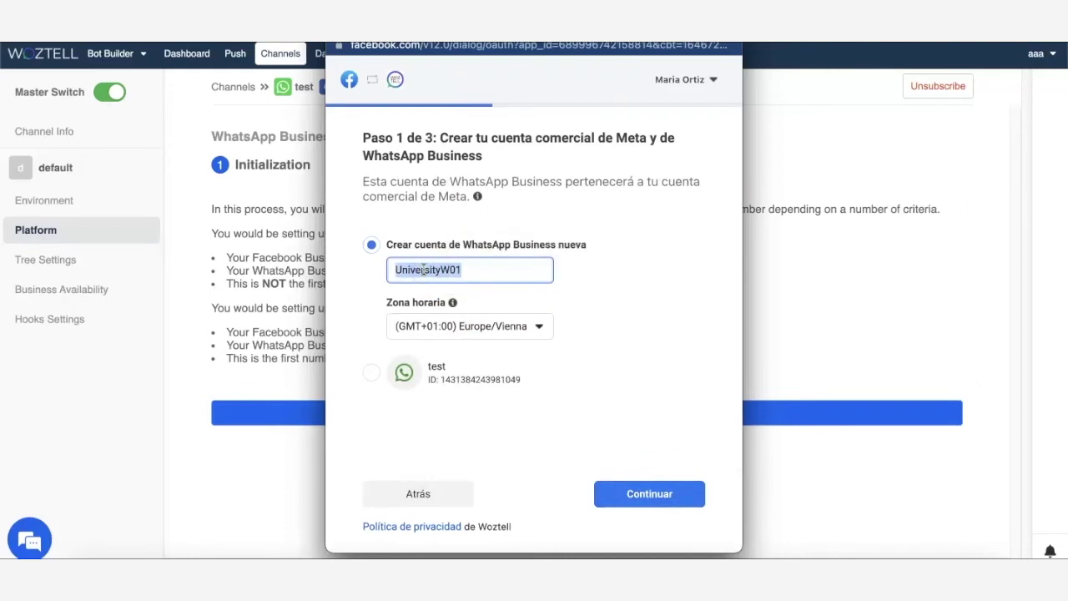
{"action": "left_click", "coordinate": [674, 494]}
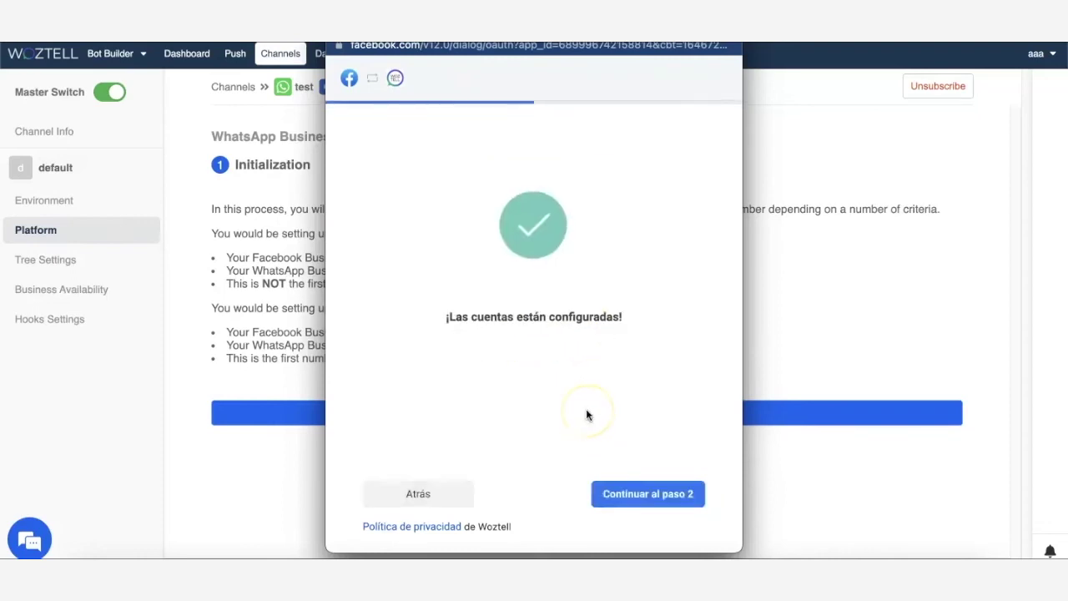
Accept the UniversityW01 display name and set the business category to Educación.
{"action": "left_click", "coordinate": [643, 500]}
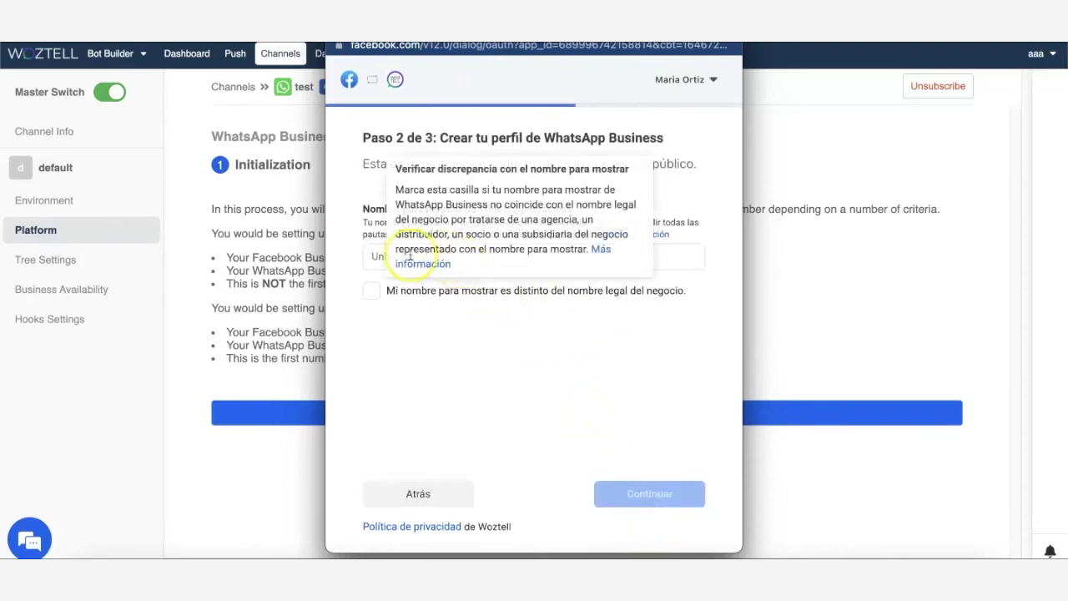
{"action": "mouse_move", "coordinate": [377, 256]}
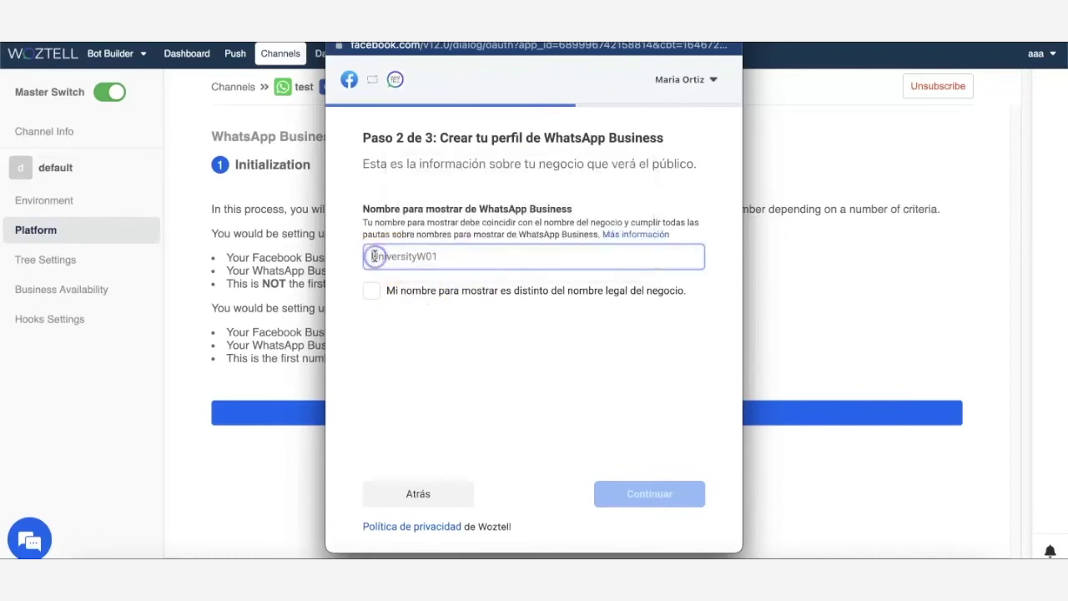
{"action": "type", "text": "UniversityW01"}
{"action": "left_click", "coordinate": [662, 499]}
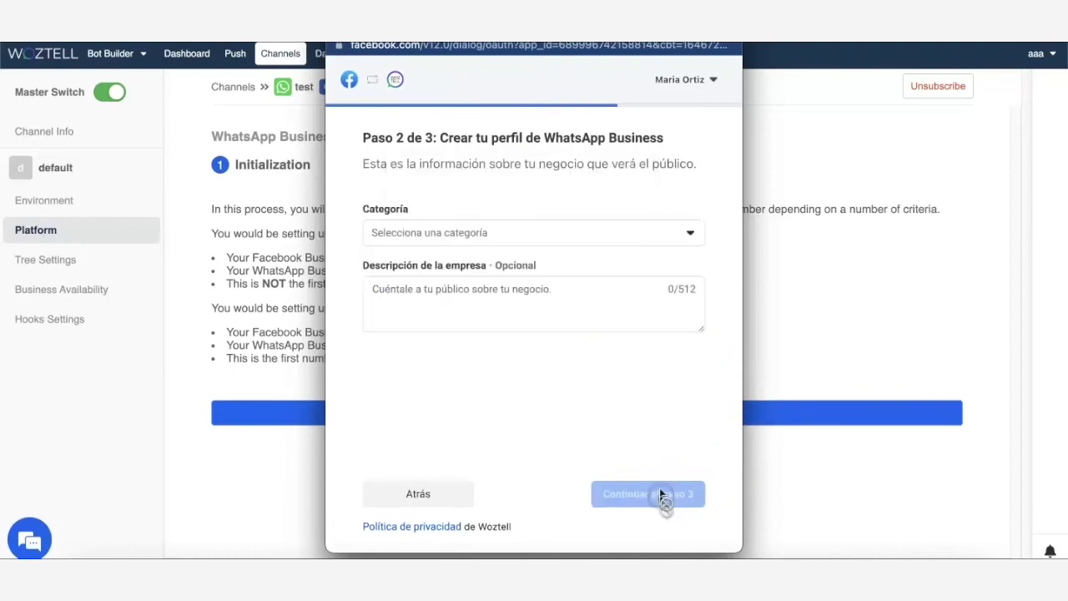
{"action": "left_click", "coordinate": [507, 234]}
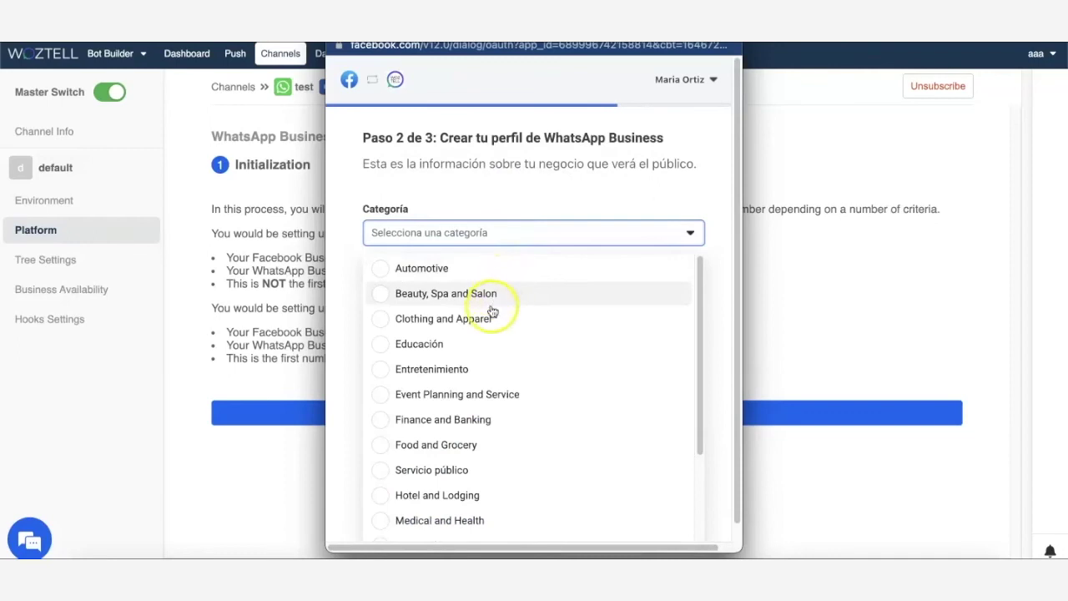
{"action": "left_click", "coordinate": [476, 343]}
{"action": "left_click", "coordinate": [626, 493]}
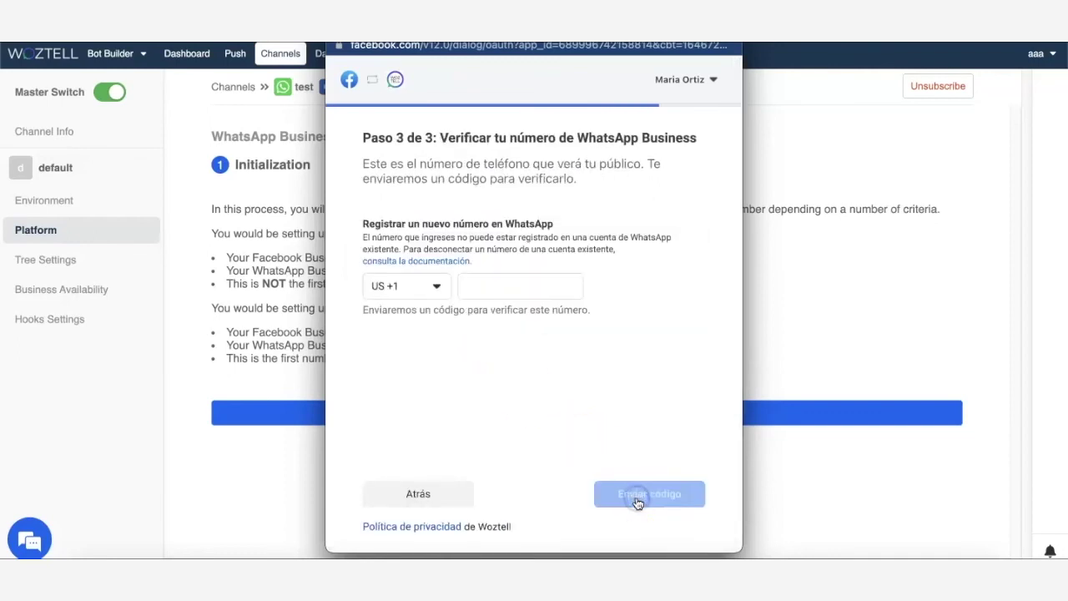
Enter the business phone number and request a text-message verification code.
{"action": "left_click", "coordinate": [503, 282]}
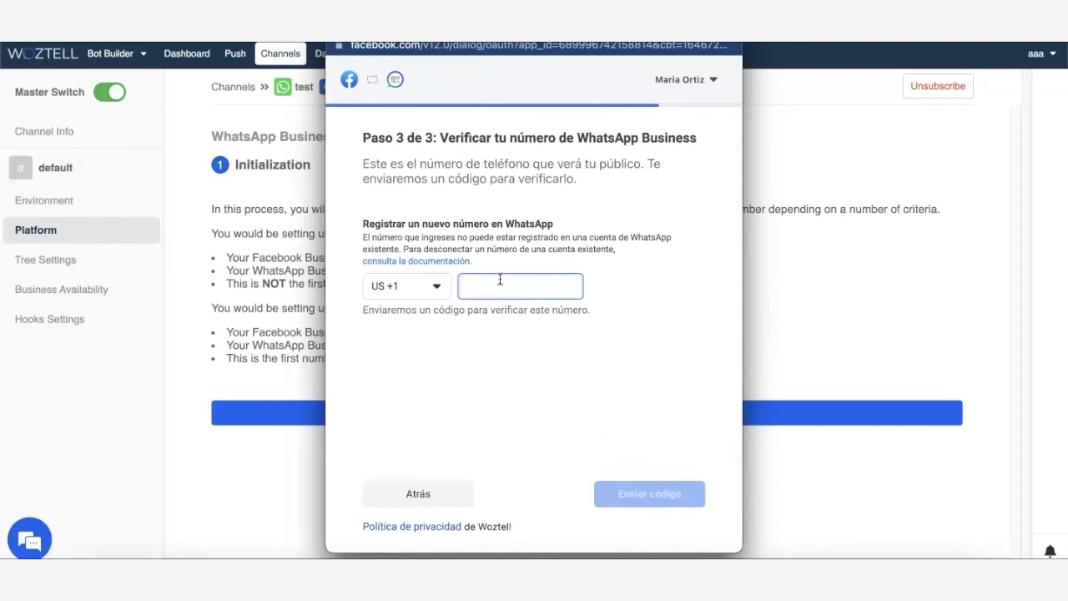
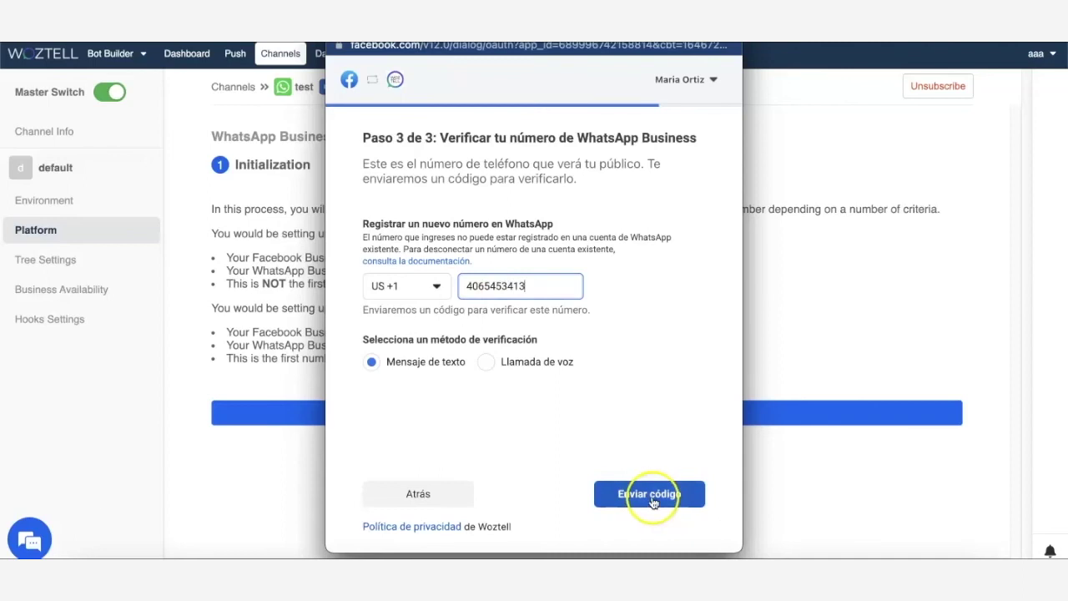
{"action": "left_click", "coordinate": [655, 498]}
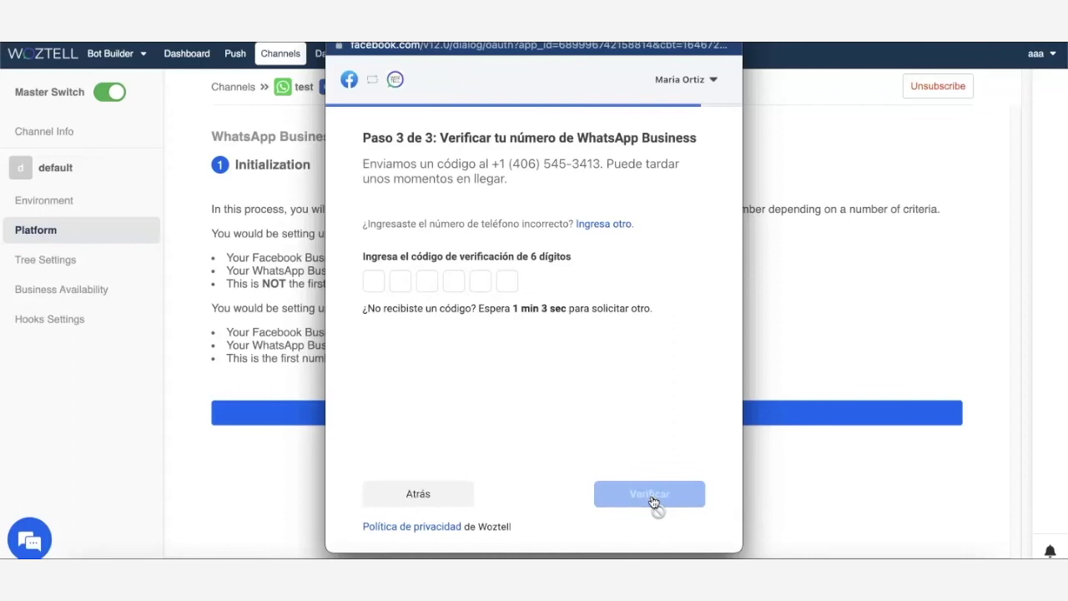
Enter the texted 6-digit code, verify the number, and accept to return to WOZTELL.
{"action": "left_click", "coordinate": [373, 282]}
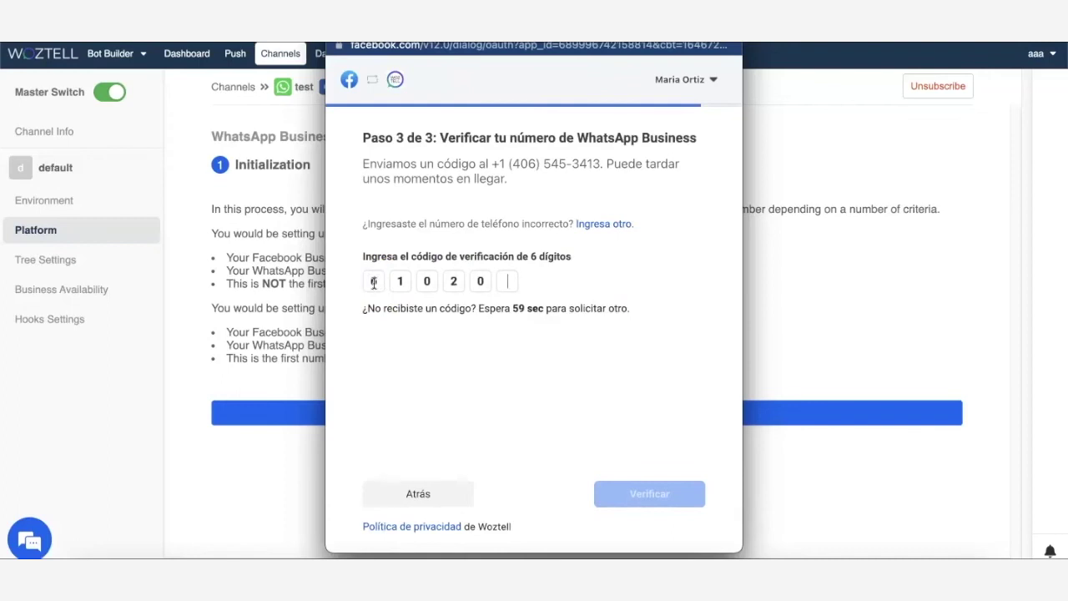
{"action": "left_click", "coordinate": [639, 494]}
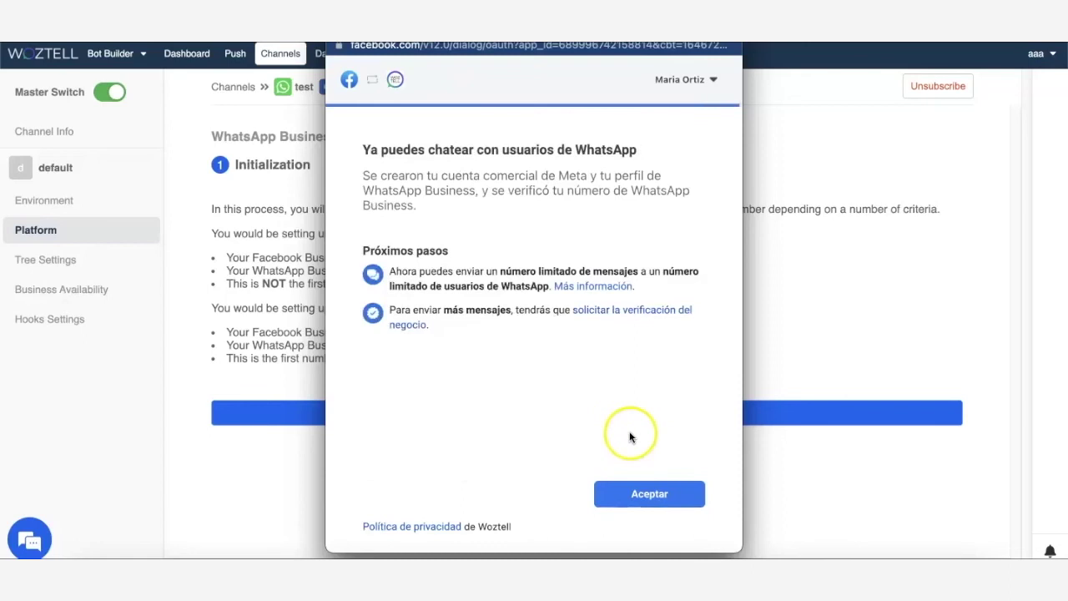
{"action": "left_click", "coordinate": [649, 494]}
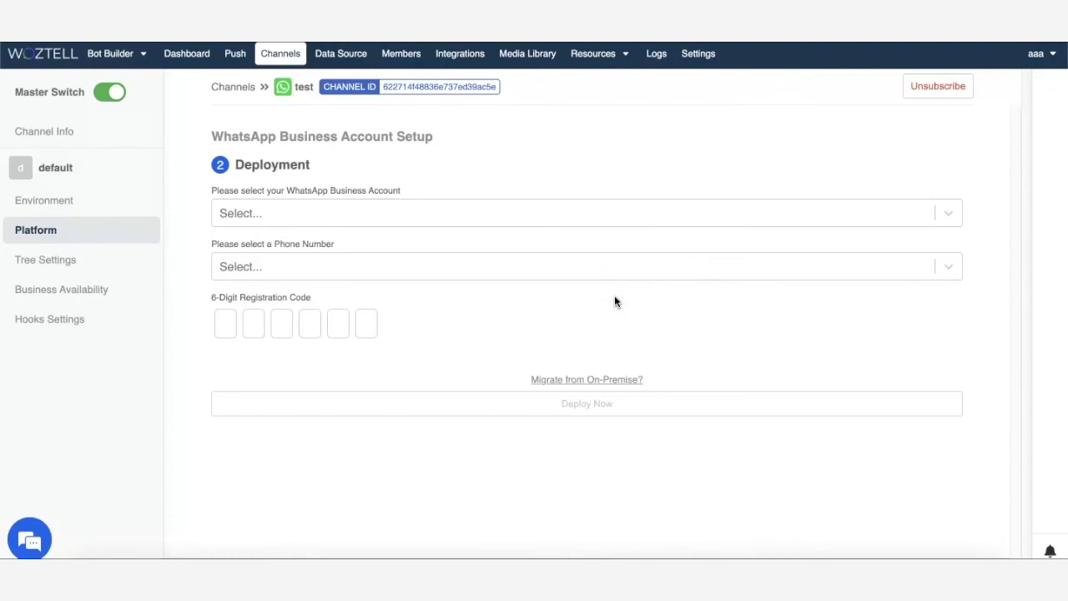
Select the UniversityW01 business account and its sandbox phone number.
{"action": "left_click", "coordinate": [409, 215]}
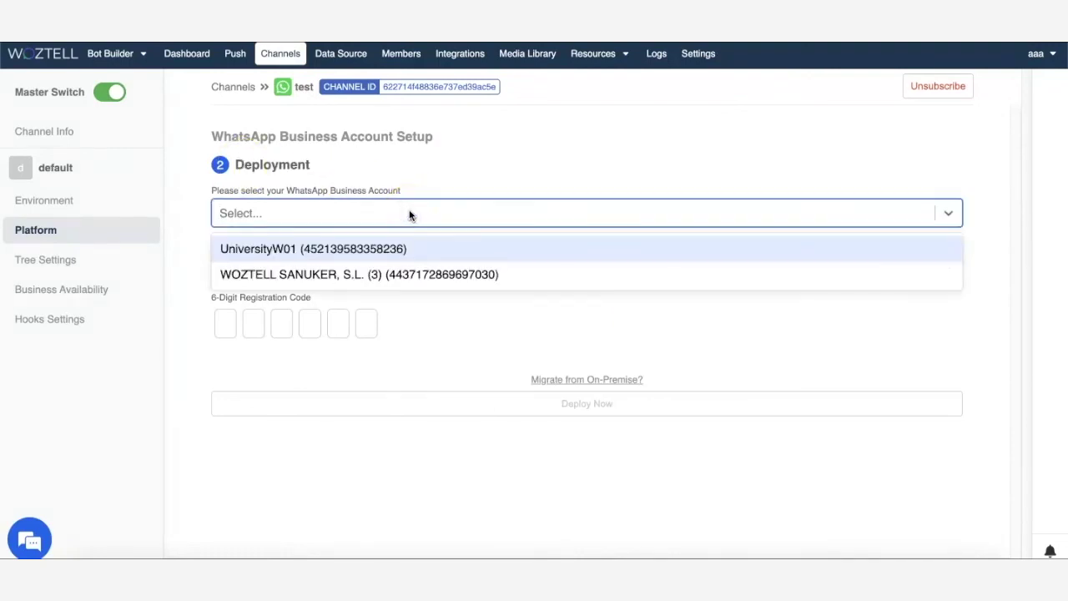
{"action": "left_click", "coordinate": [401, 248]}
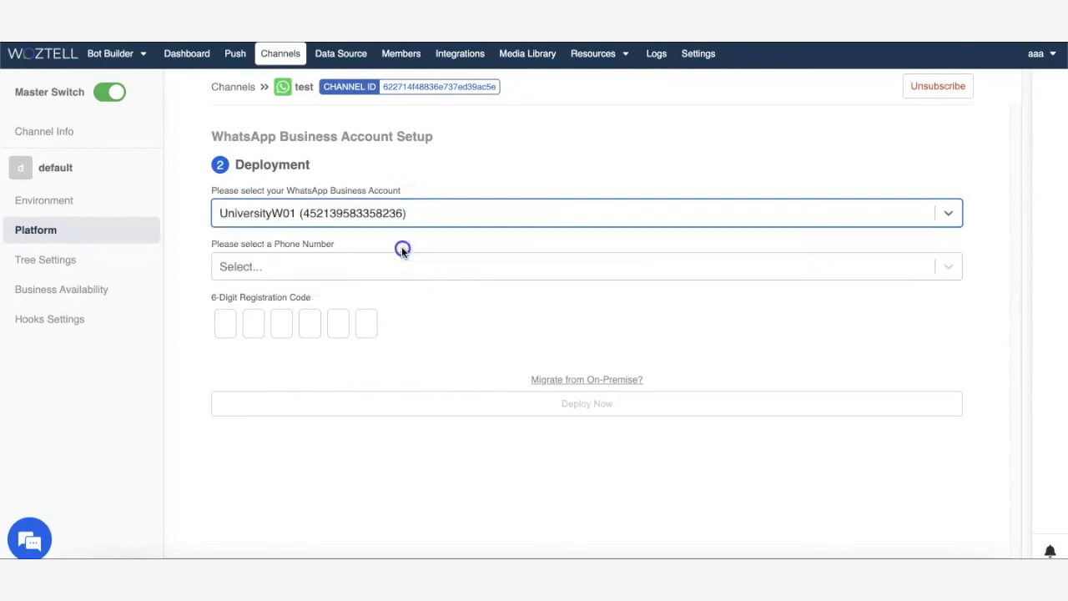
{"action": "left_click", "coordinate": [283, 267]}
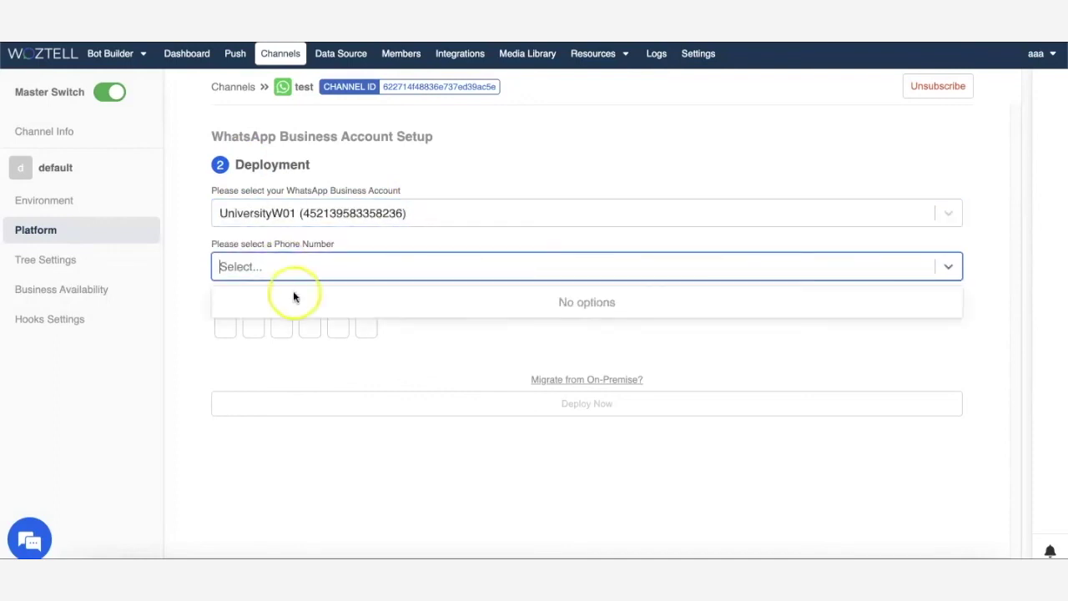
{"action": "left_click", "coordinate": [326, 306]}
Enter the 6-digit registration code and deploy the channel.
{"action": "left_click", "coordinate": [235, 327]}
{"action": "type", "text": "66666"}
{"action": "left_click", "coordinate": [352, 332]}
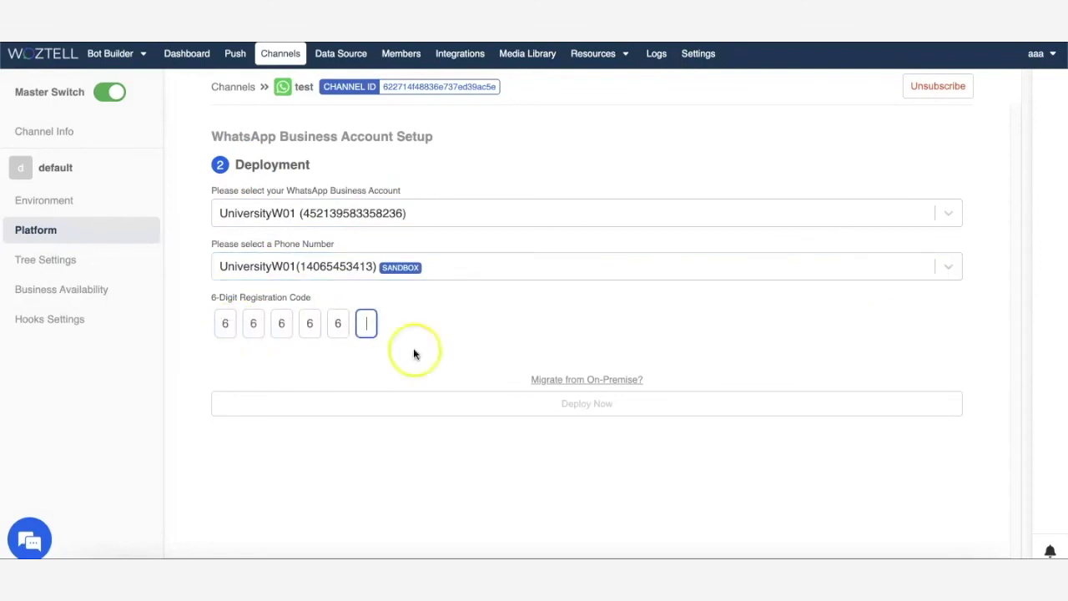
{"action": "type", "text": "6"}
{"action": "left_click", "coordinate": [564, 403]}
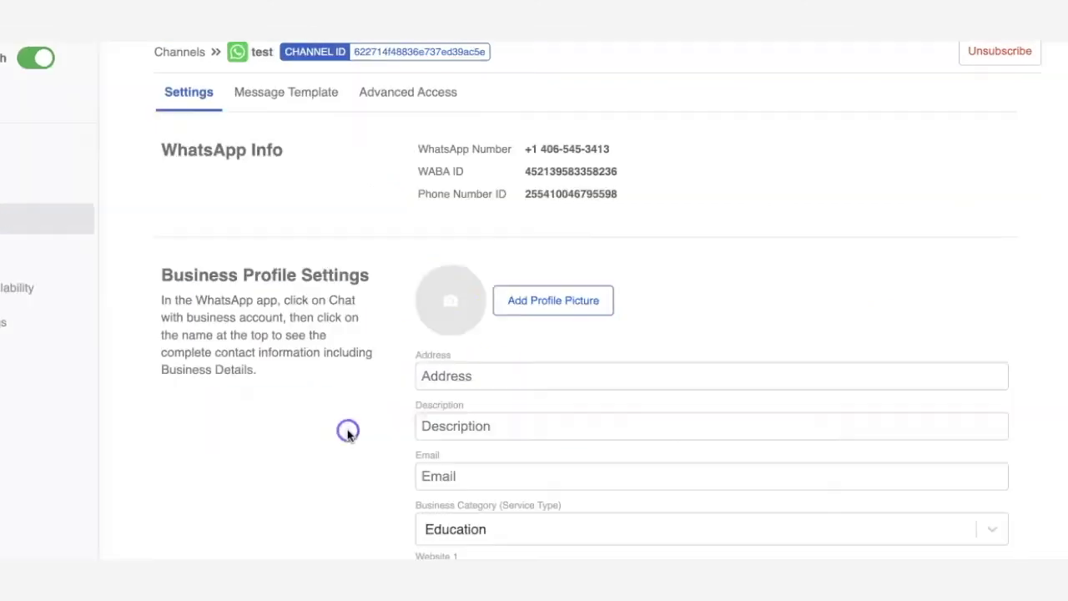
Scroll through the deployed channel's settings to review its Business Profile Settings.
{"action": "scroll", "coordinate": [188, 317], "scroll_direction": "down", "scroll_amount": 1}
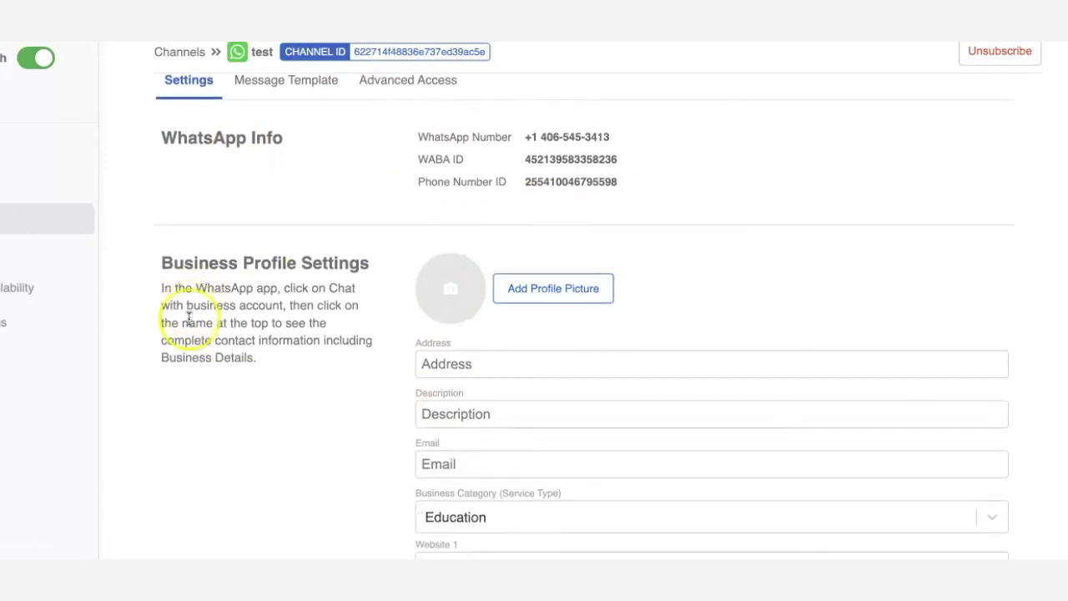
{"action": "scroll", "coordinate": [189, 318], "scroll_direction": "down", "scroll_amount": 1}
{"action": "scroll", "coordinate": [195, 334], "scroll_direction": "up", "scroll_amount": 1}
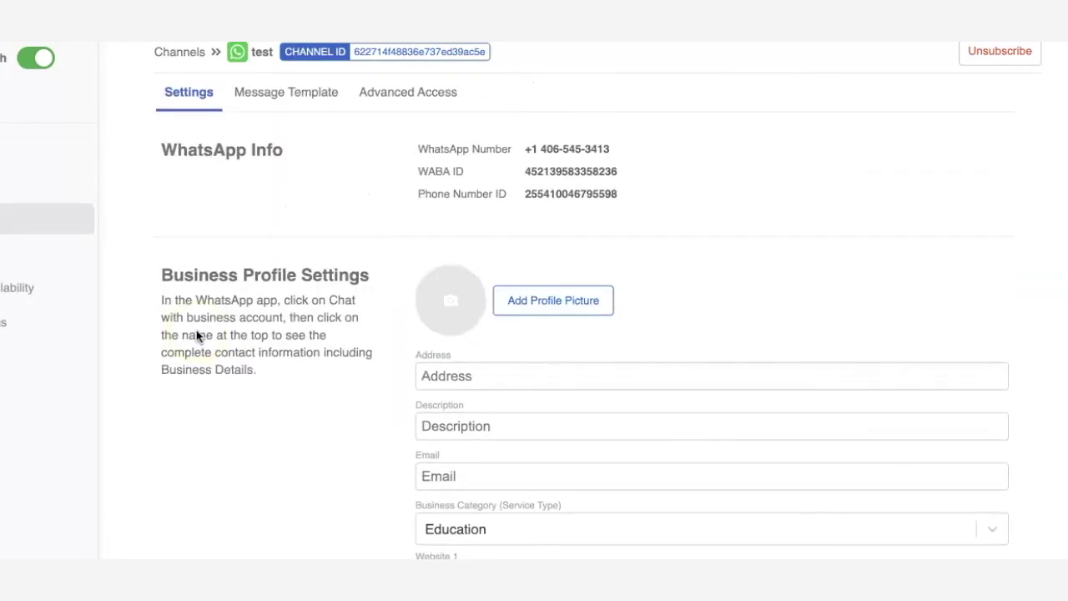